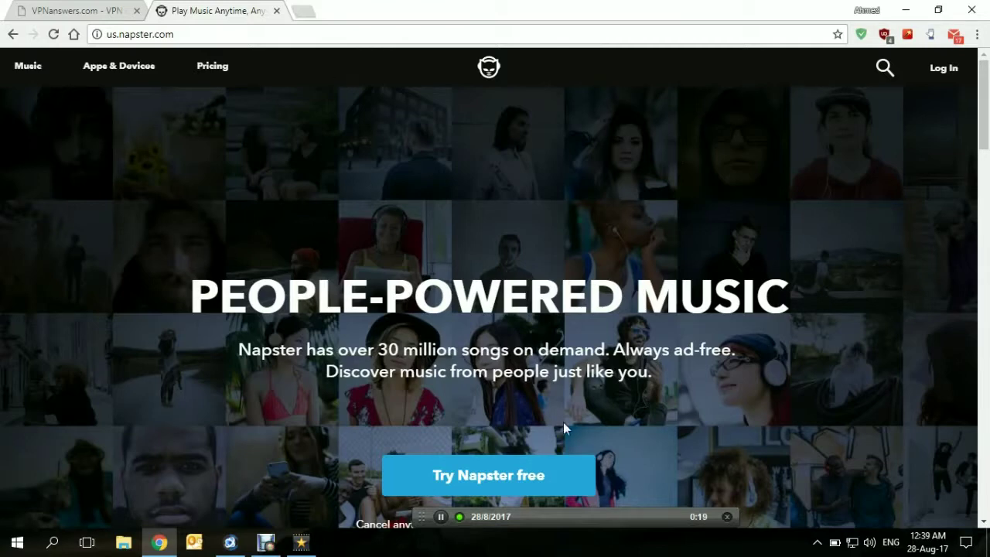
# - Start the Napster free trial and scroll the 'plan not available' page's supported-countries list
pyautogui.click(502, 479)
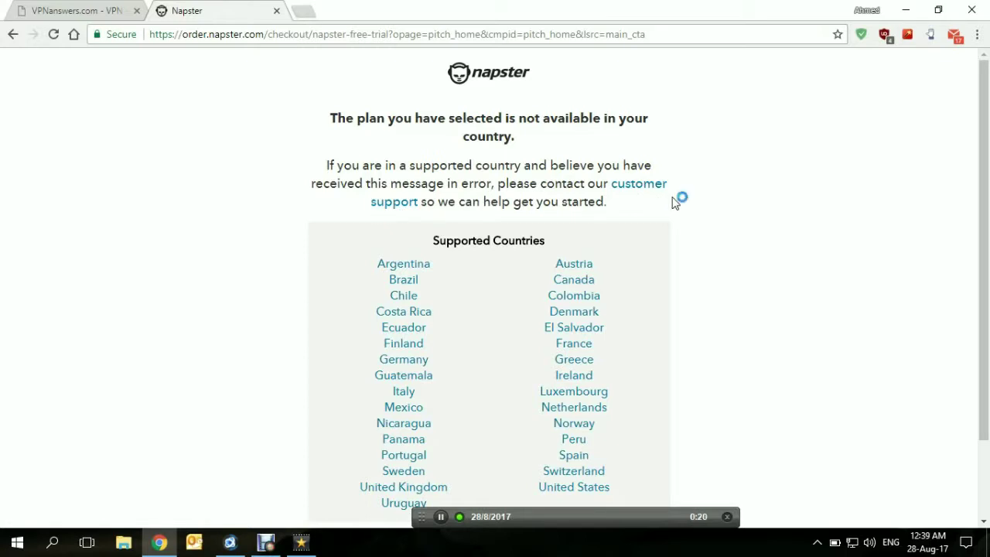
pyautogui.moveTo(983, 141); pyautogui.dragTo(988, 186)
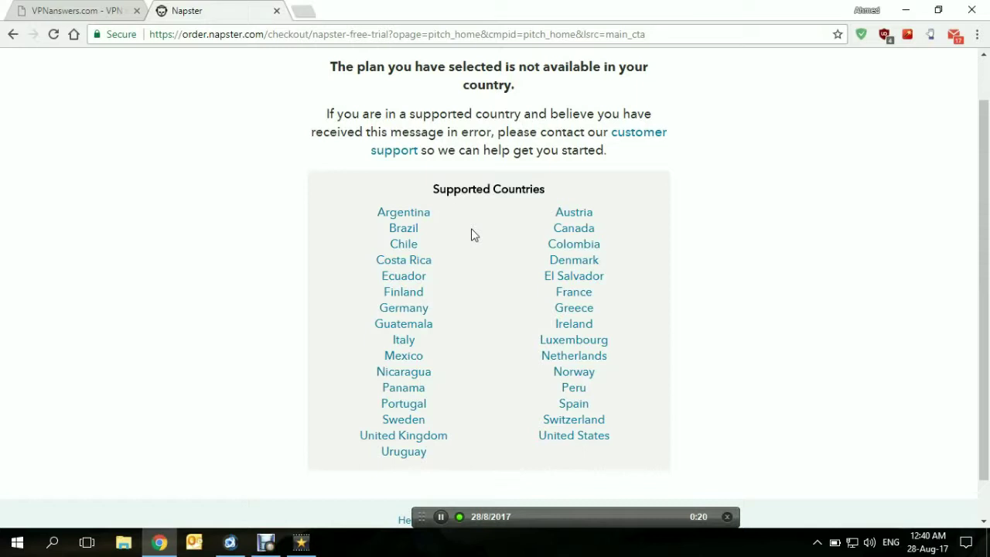
# - Connect bVPN to Germany-Frankfurt, minimise the VPN window, and close the Napster tab
pyautogui.click(231, 546)
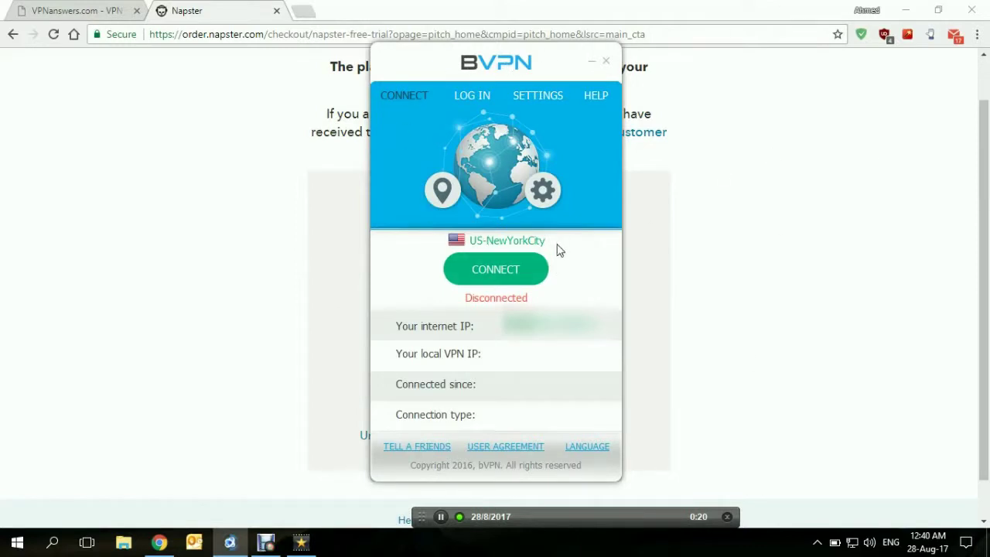
pyautogui.click(448, 196)
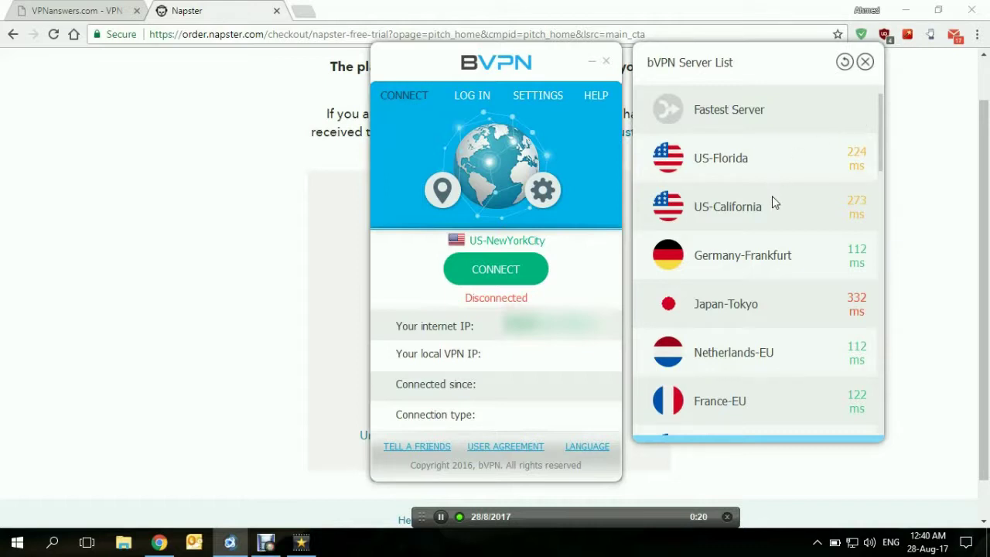
pyautogui.click(773, 265)
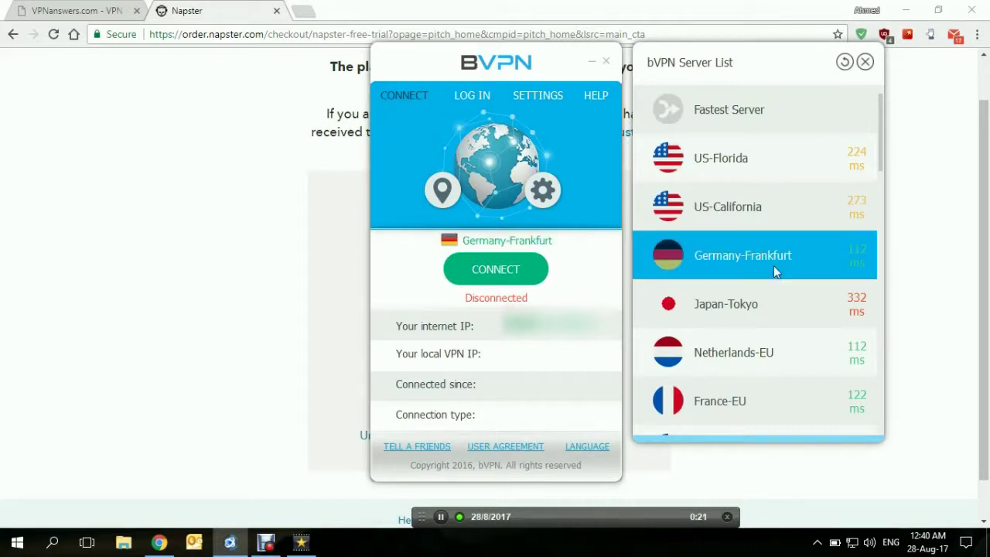
pyautogui.click(509, 282)
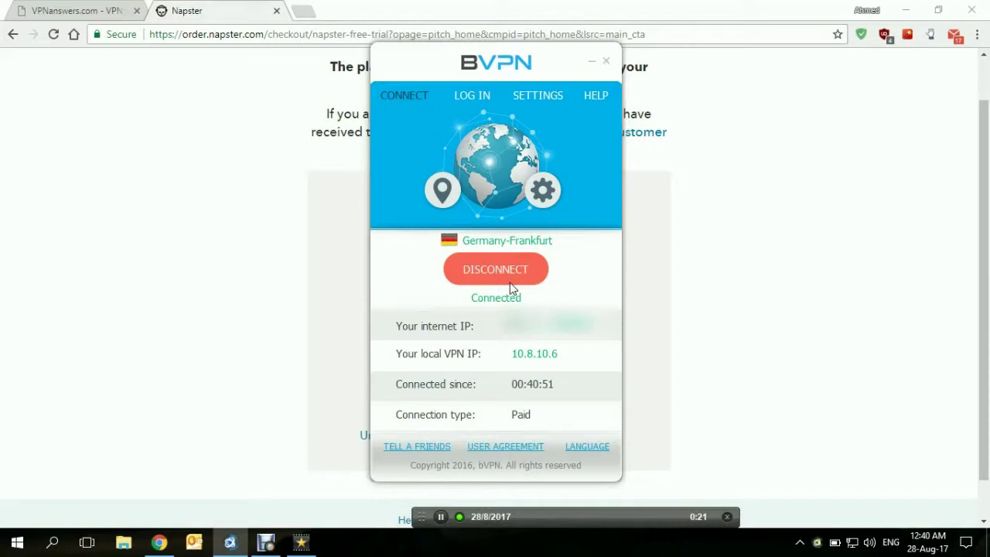
pyautogui.click(593, 61)
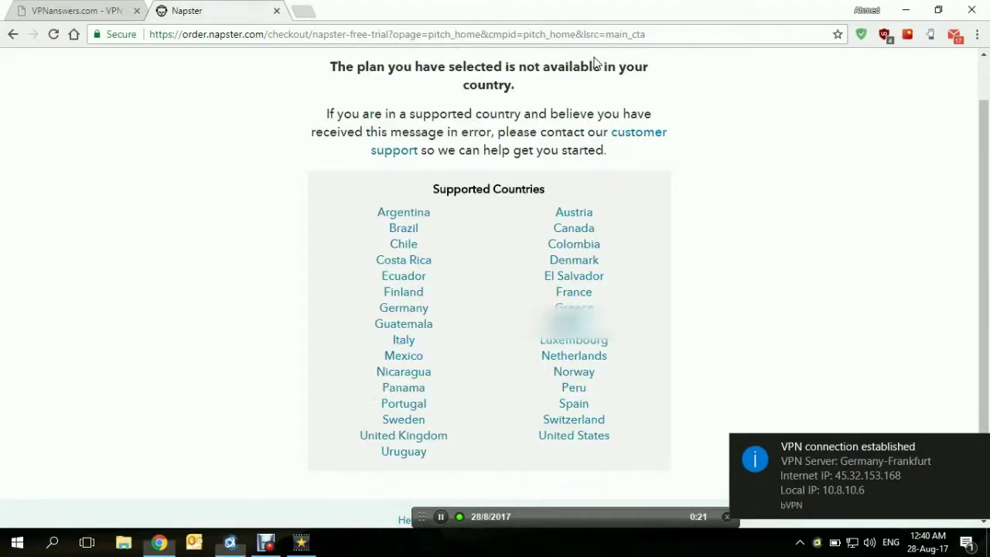
pyautogui.click(277, 11)
# - Load us.napster.com in a new tab, try the free trial, then close the German error page
pyautogui.click(162, 12)
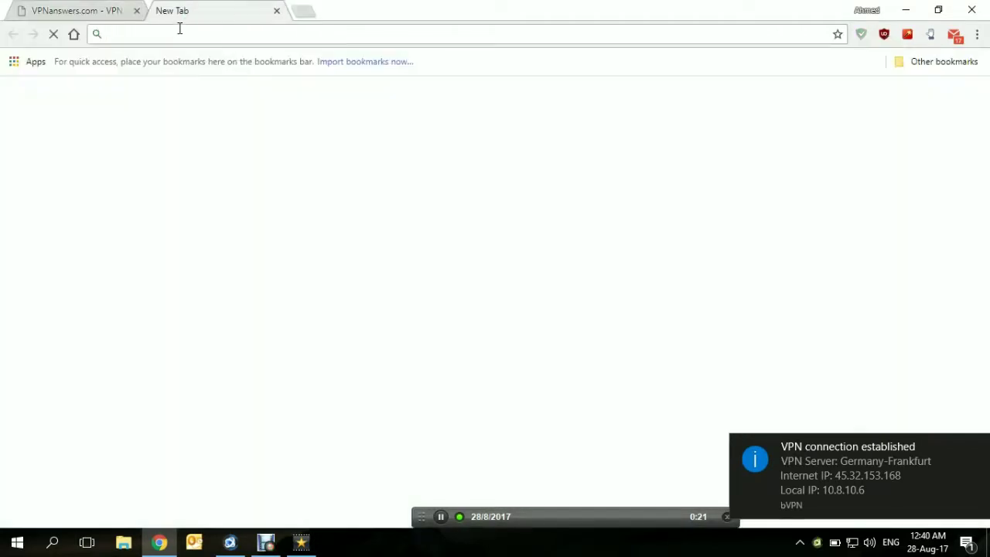
pyautogui.write('us.napster.com')
pyautogui.press('Return')
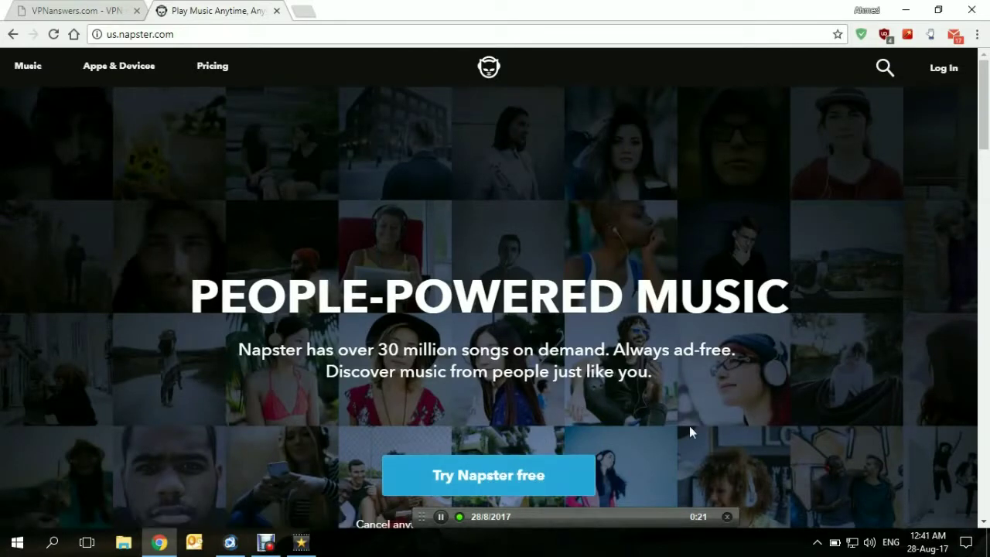
pyautogui.click(495, 486)
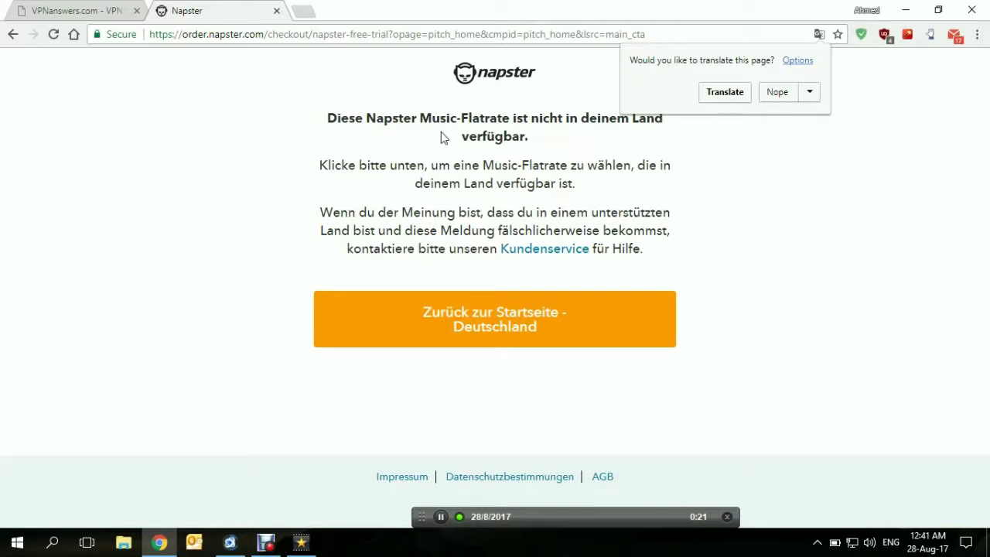
pyautogui.click(276, 13)
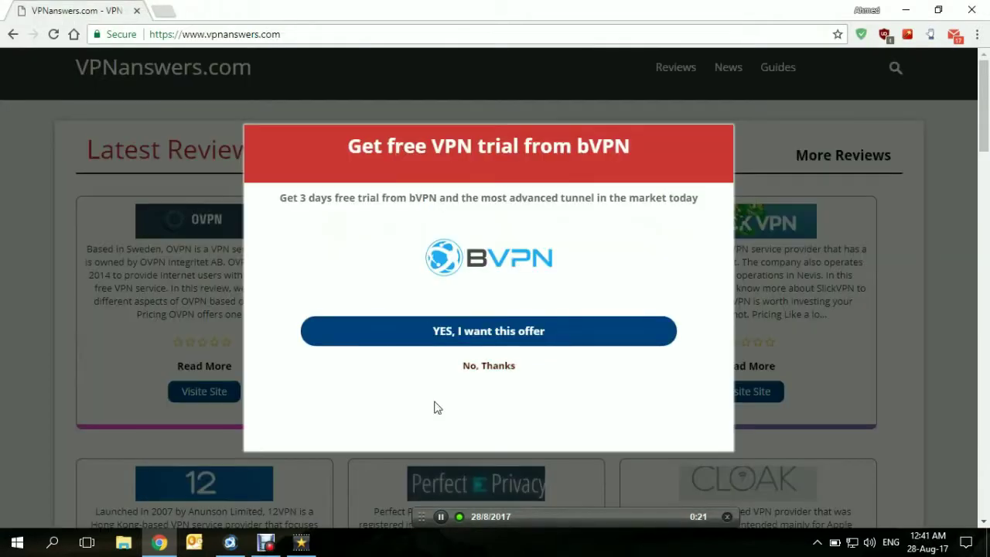
# - Disconnect bVPN from Germany-Frankfurt, connect to UK-London, and minimise the VPN window
pyautogui.click(232, 544)
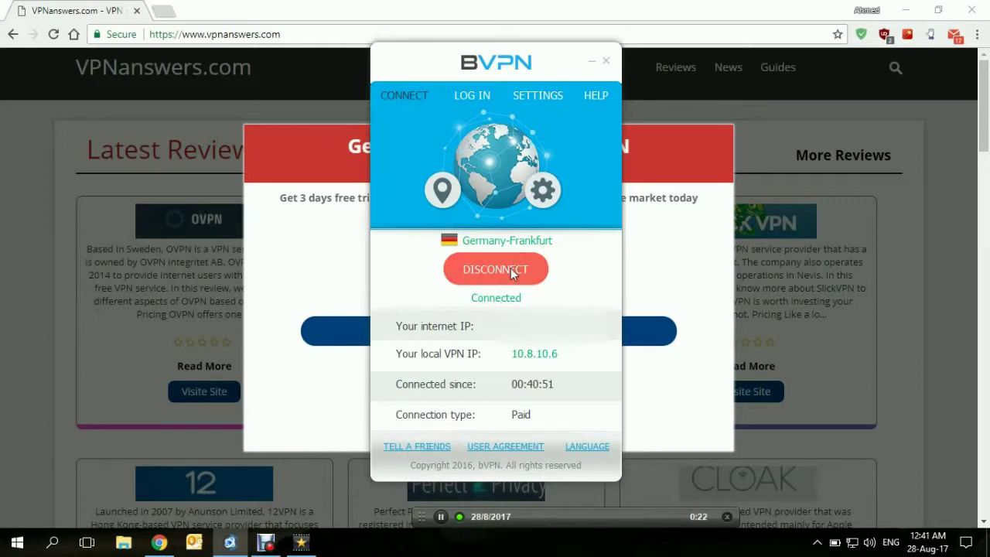
pyautogui.click(492, 272)
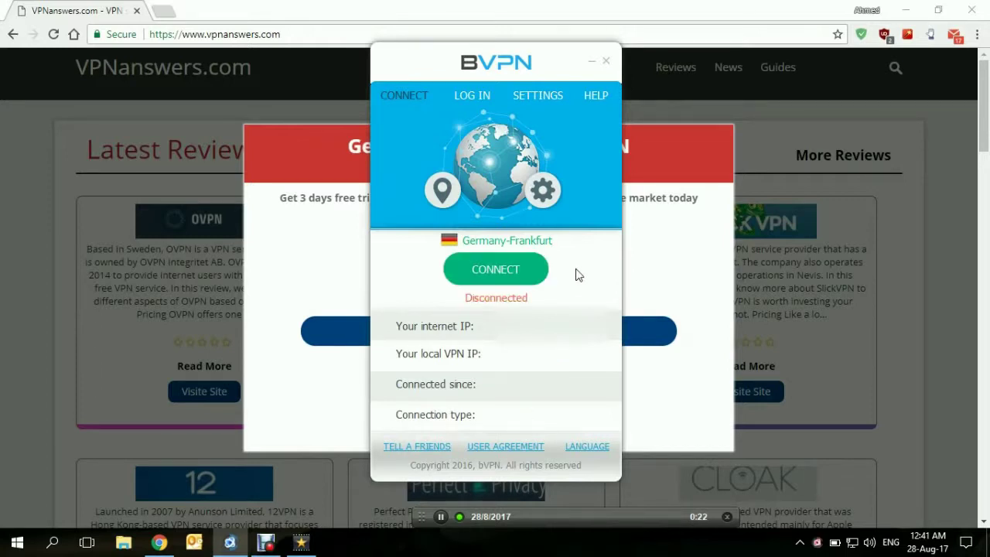
pyautogui.click(448, 200)
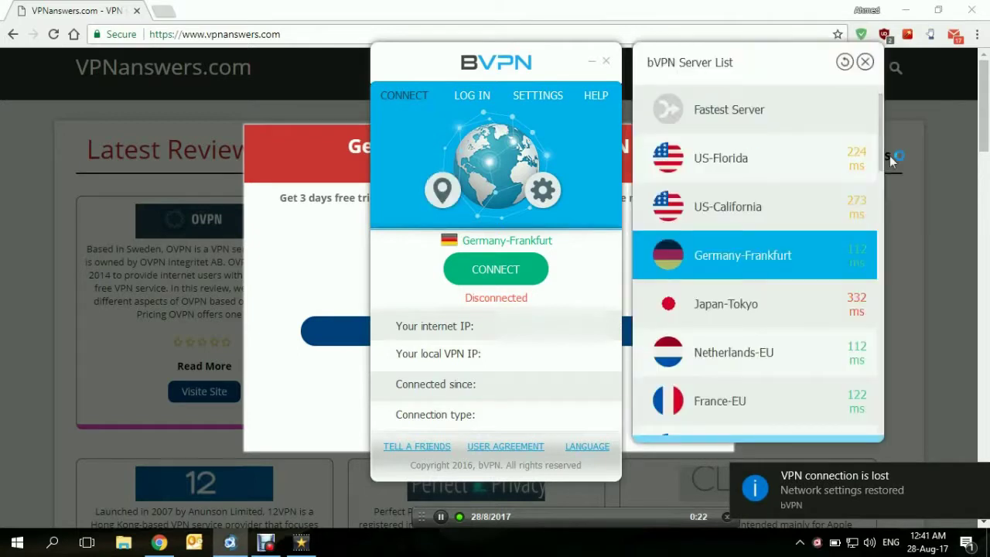
pyautogui.moveTo(878, 144); pyautogui.dragTo(878, 164)
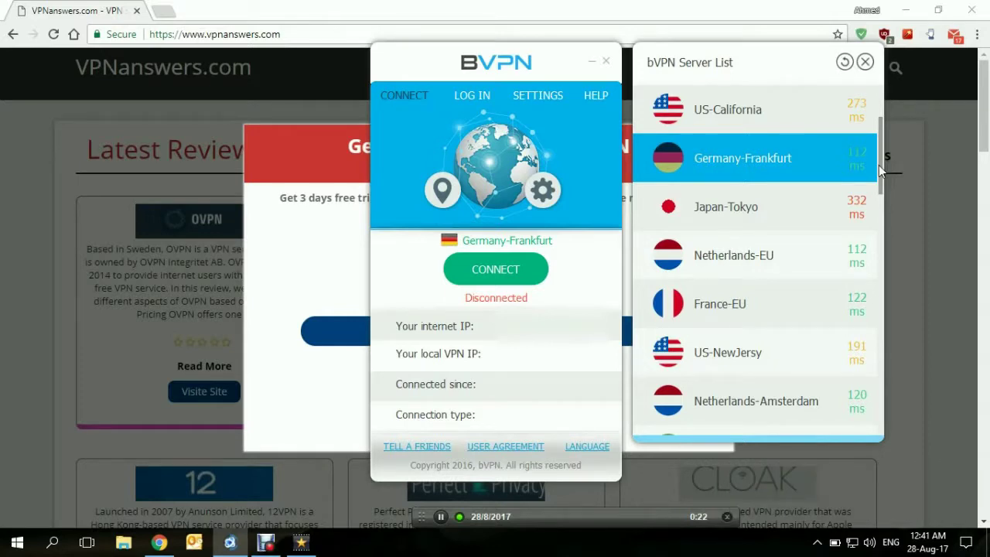
pyautogui.moveTo(879, 166); pyautogui.dragTo(884, 247)
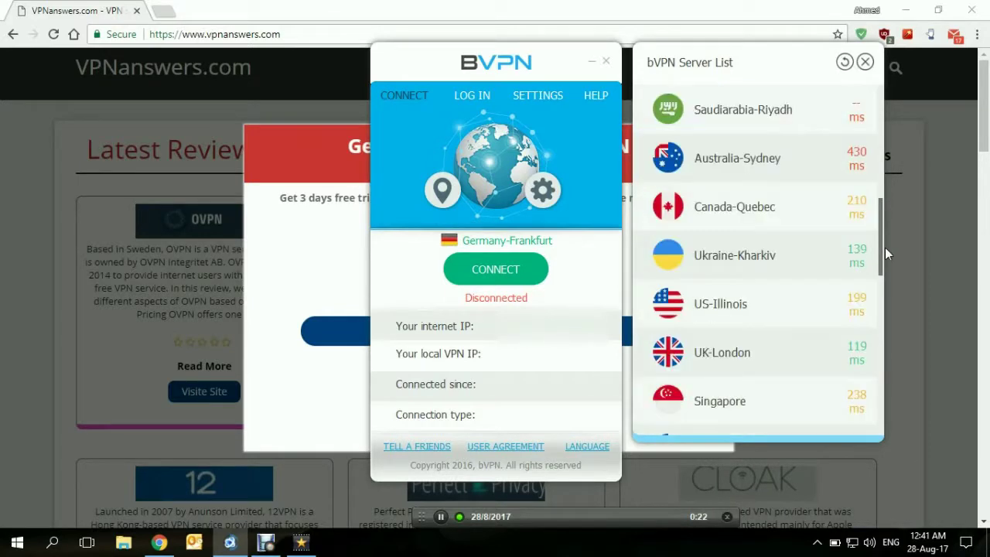
pyautogui.click(768, 348)
pyautogui.click(484, 265)
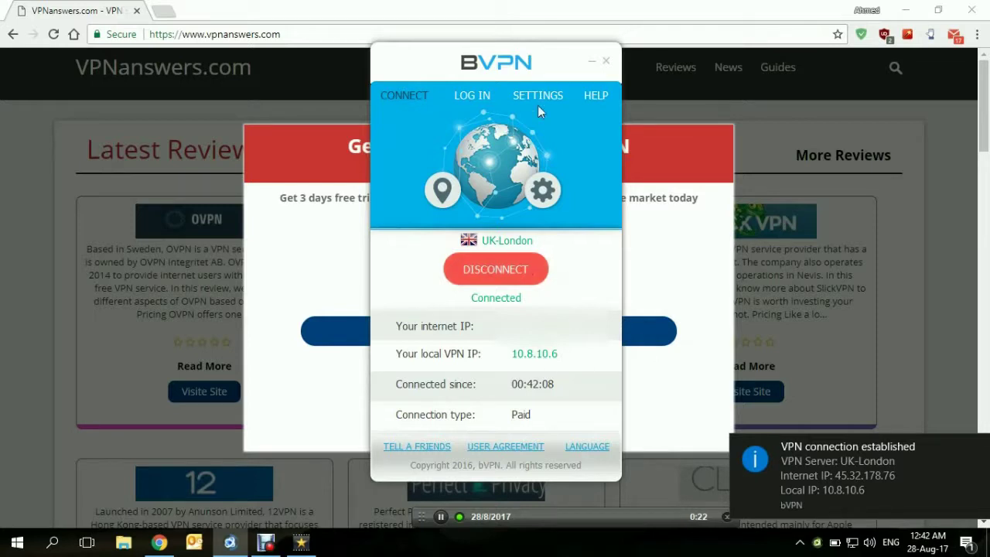
pyautogui.click(593, 62)
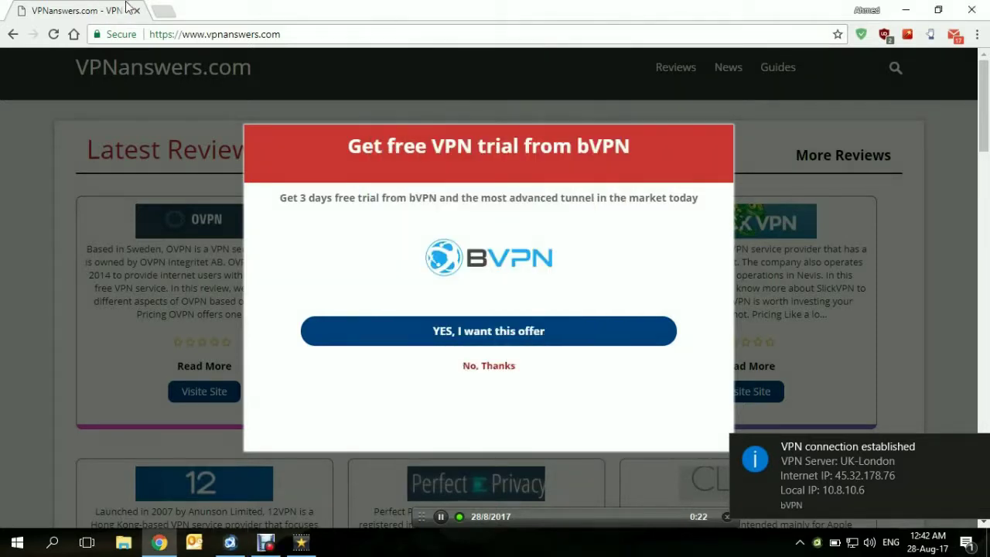
# - Load us.napster.com in a new tab and start the Napster free trial
pyautogui.click(164, 11)
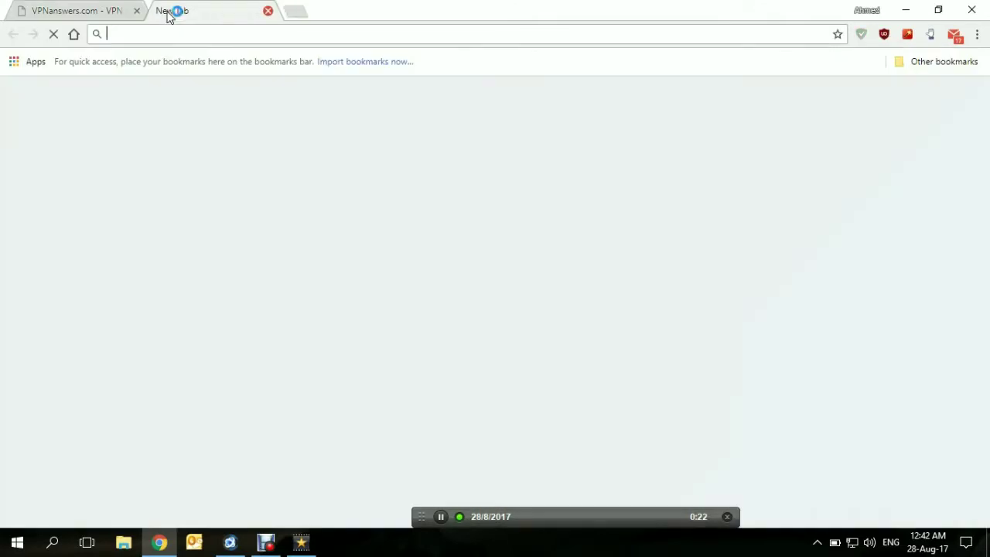
pyautogui.write('us.')
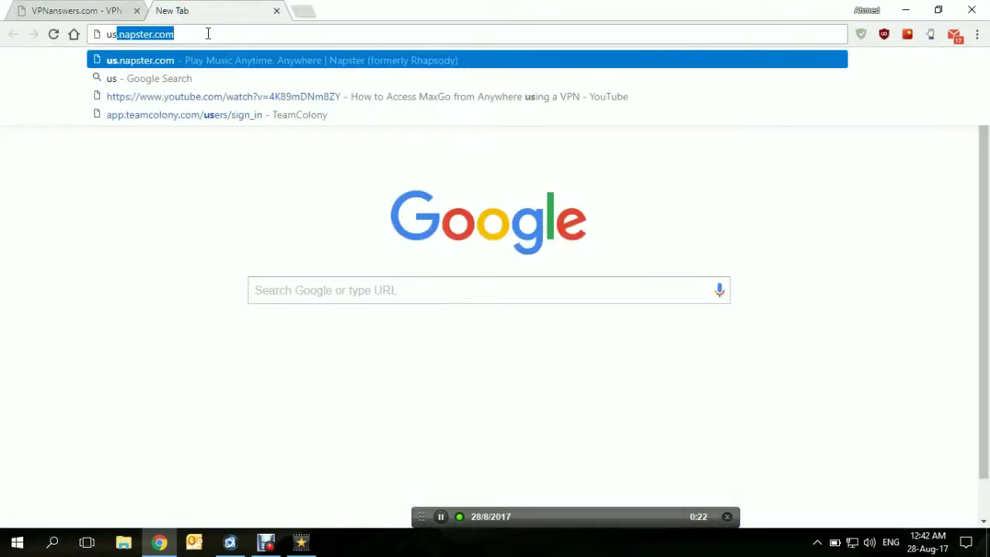
pyautogui.click(197, 60)
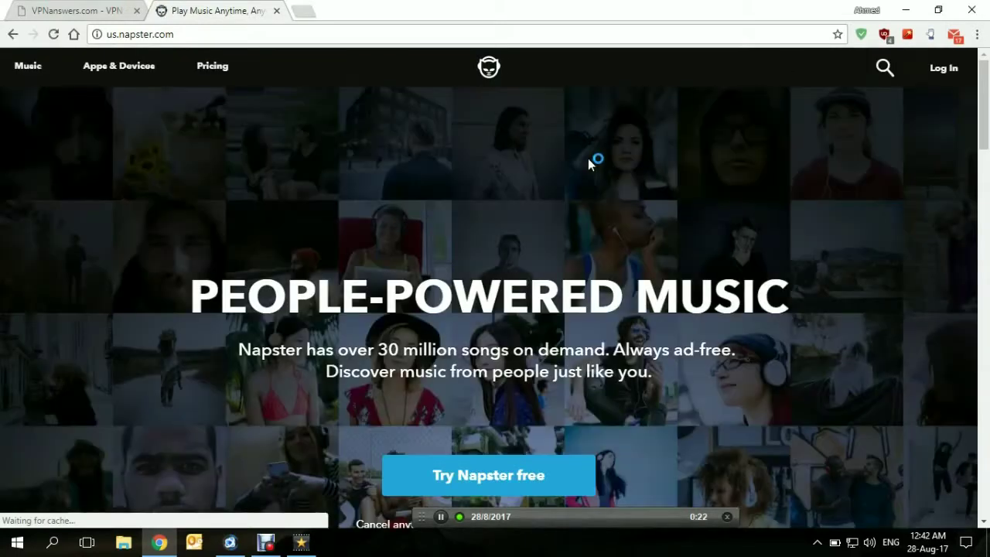
pyautogui.click(498, 478)
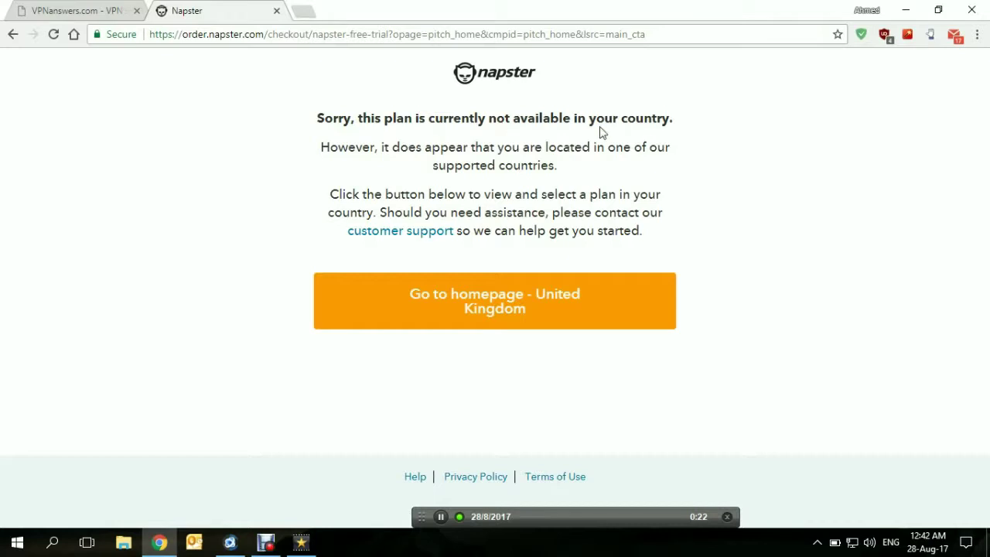
# - Follow the 'Go to homepage - United Kingdom' link and scroll the gb.napster.com offer
pyautogui.click(570, 309)
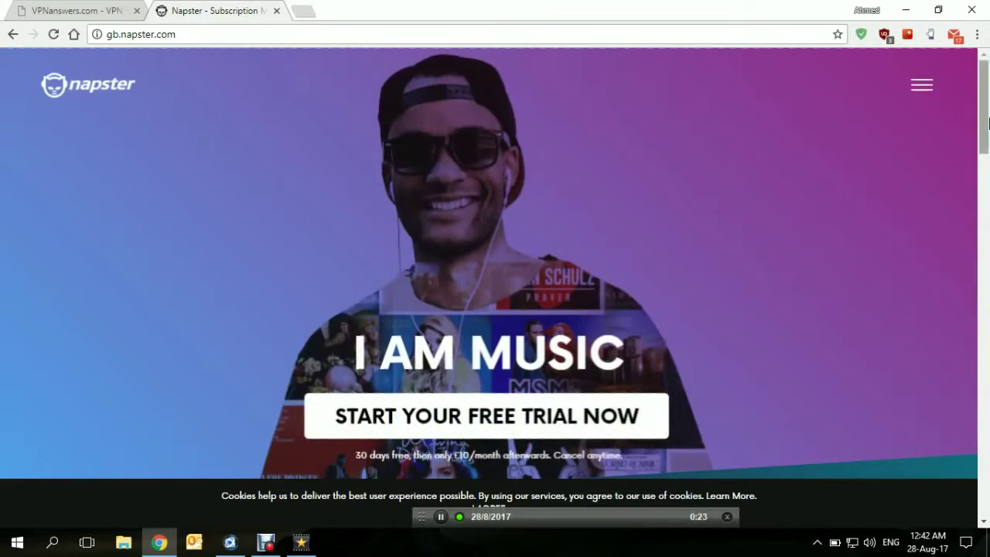
pyautogui.scroll(-3, 985, 139)
pyautogui.moveTo(987, 160); pyautogui.dragTo(985, 124)
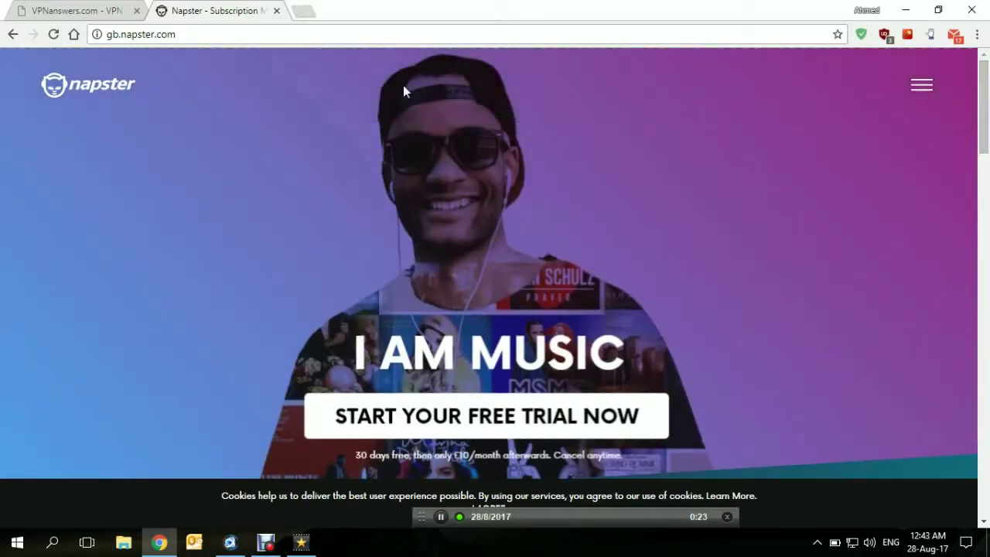
# - Close the UK Napster tab and move bVPN from UK-London to US-NewJersey, then minimise it
pyautogui.click(277, 10)
pyautogui.click(238, 545)
pyautogui.click(495, 268)
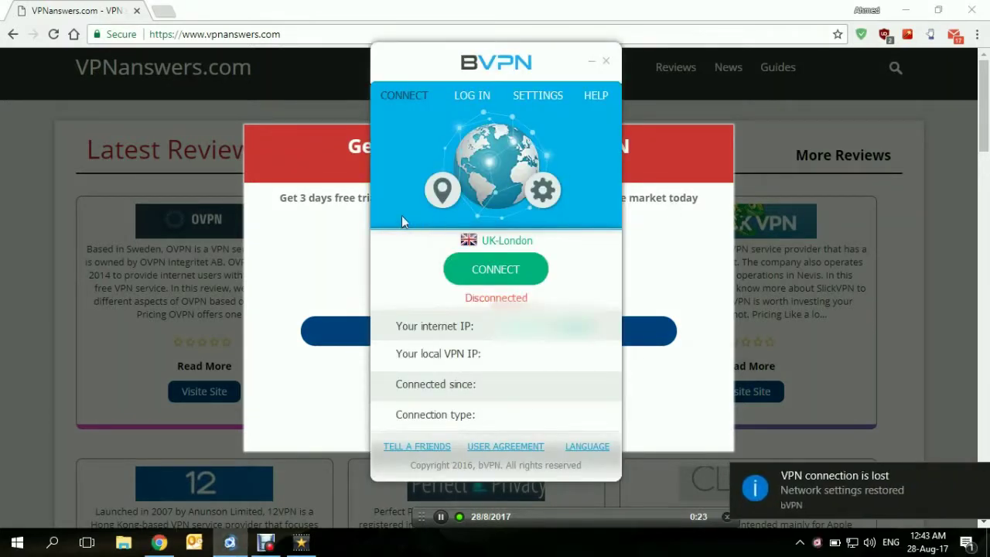
pyautogui.click(439, 185)
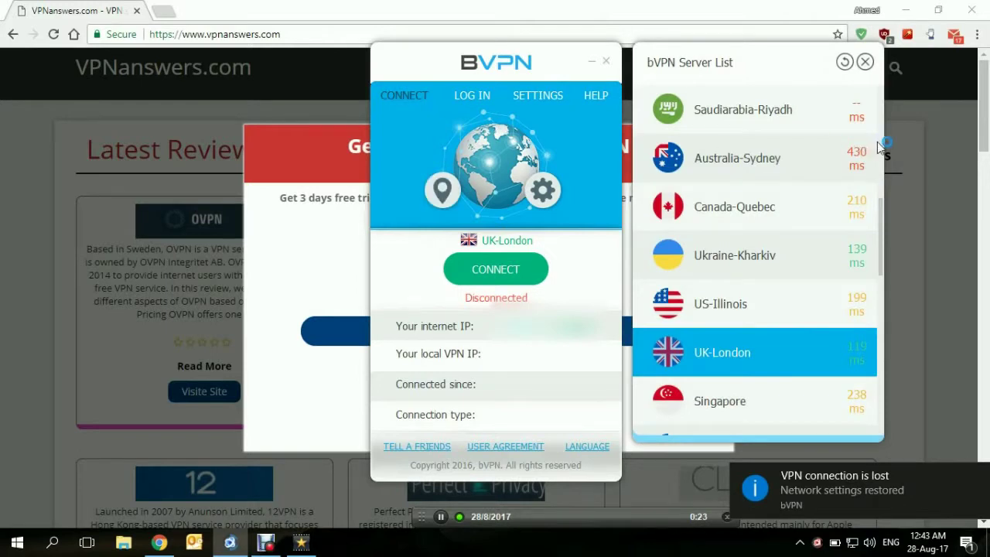
pyautogui.moveTo(881, 209); pyautogui.dragTo(883, 138)
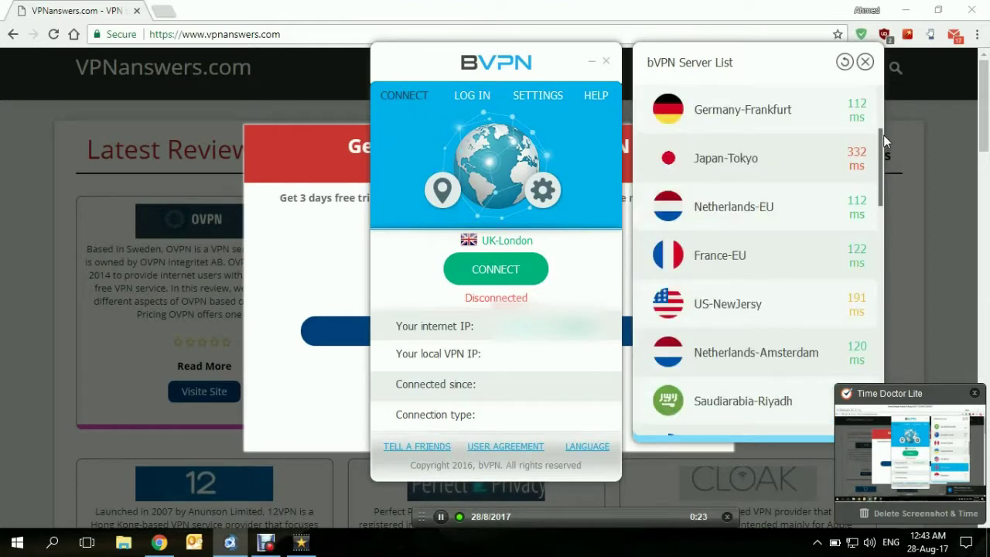
pyautogui.click(787, 303)
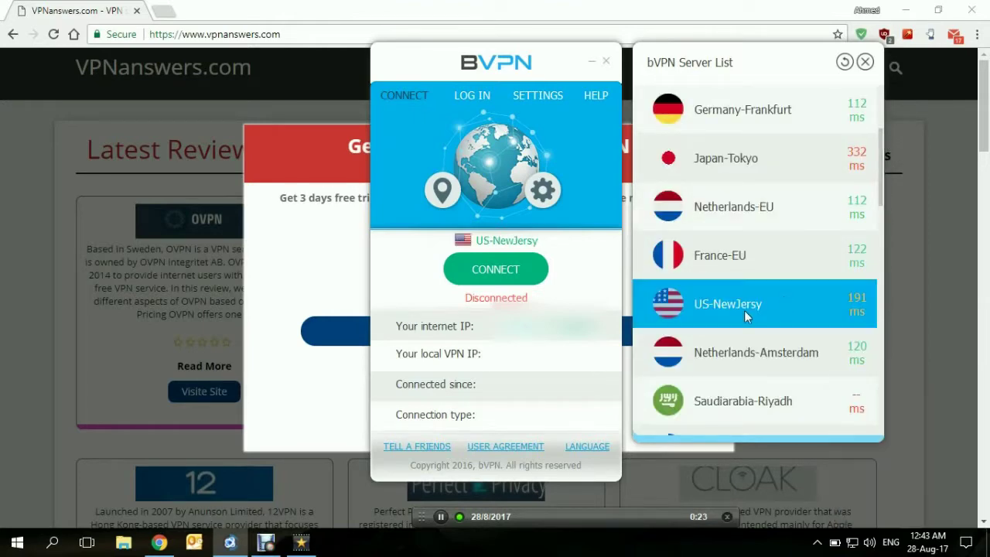
pyautogui.click(489, 262)
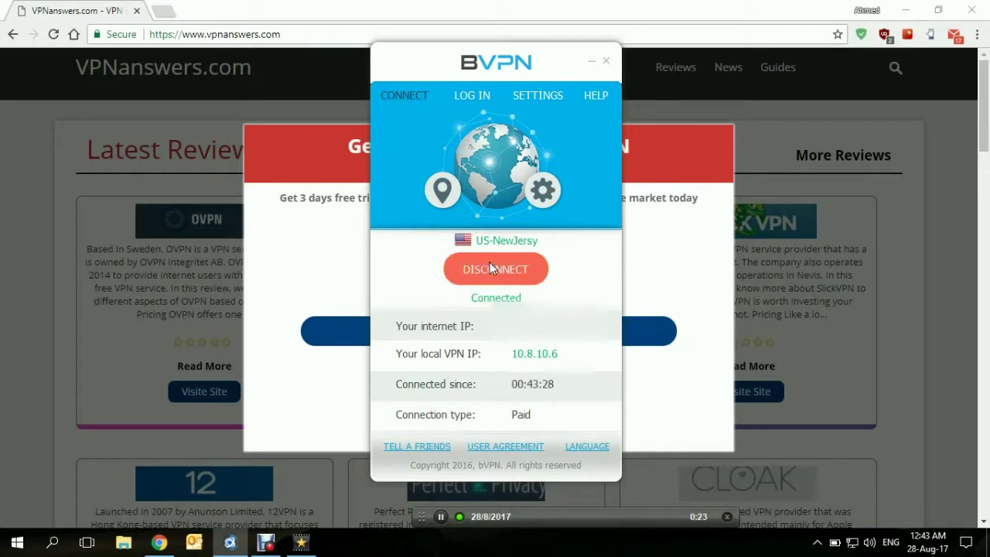
pyautogui.click(591, 62)
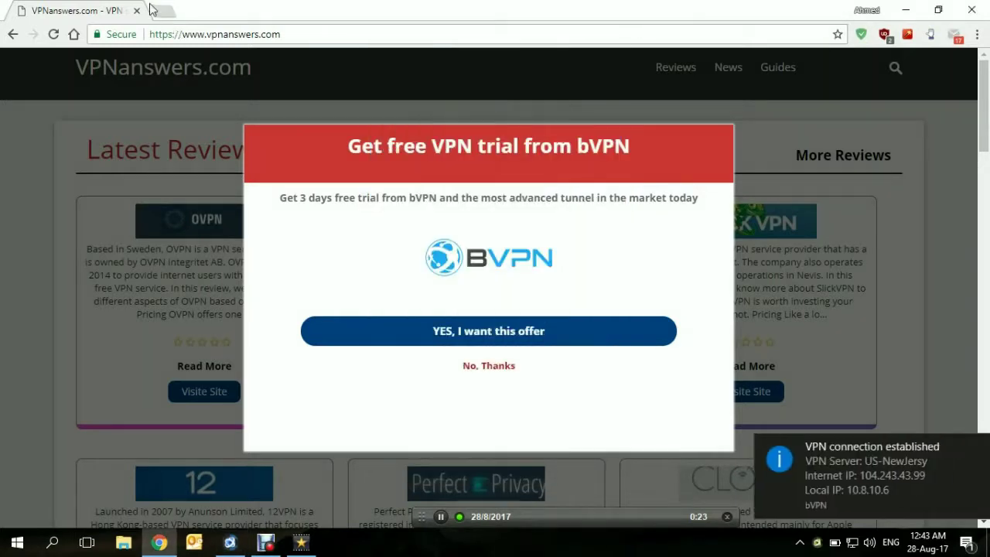
# - Load us.napster.com in a new tab and reach the Napster Premier $9.99/month SIGN UP page
pyautogui.hotkey('ctrl', 't')
pyautogui.write('us.napster.com')
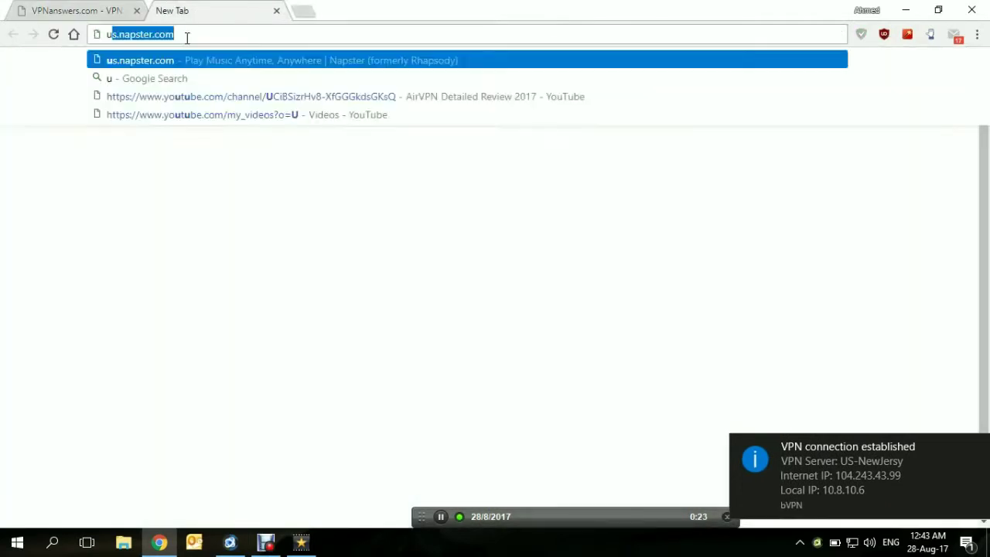
pyautogui.press('Return')
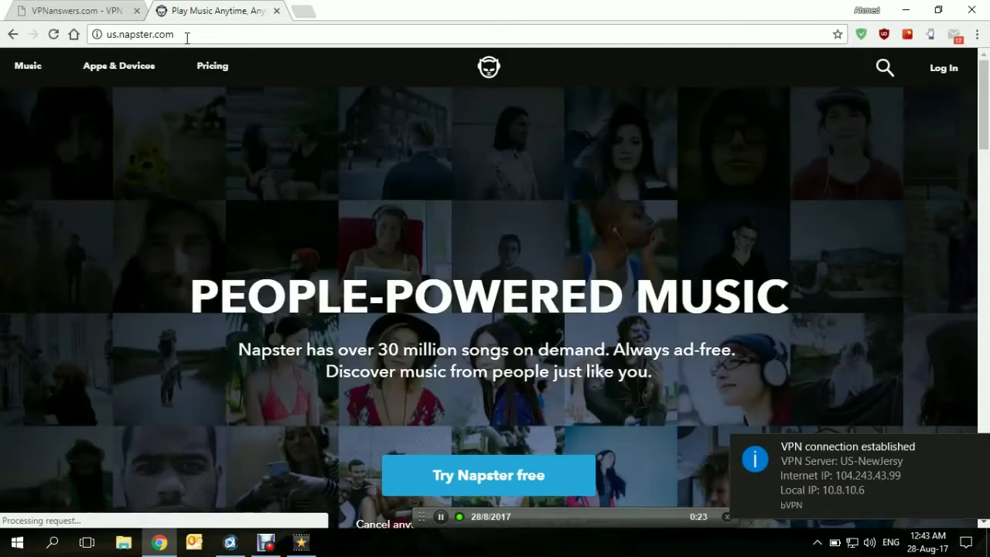
pyautogui.click(425, 481)
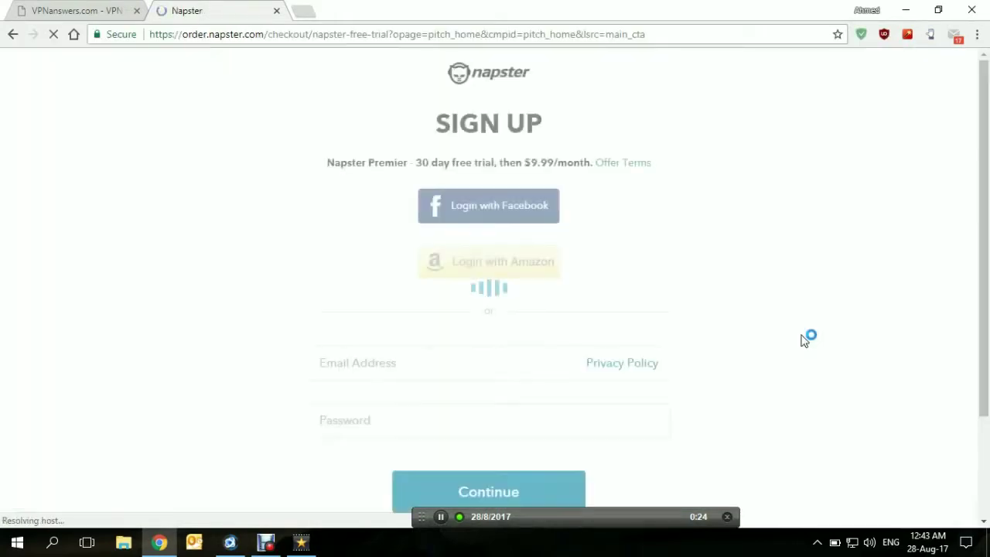
pyautogui.moveTo(982, 131); pyautogui.dragTo(985, 243)
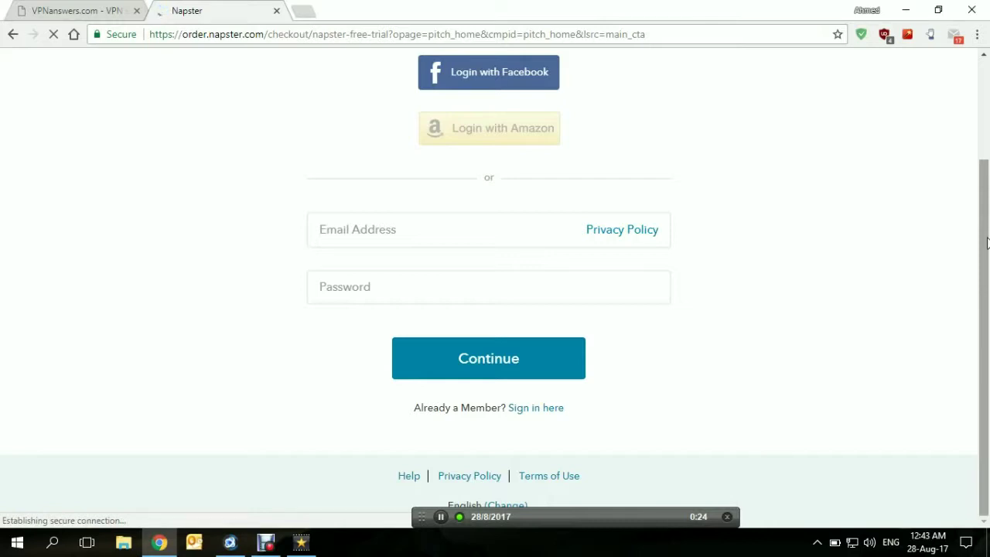
pyautogui.moveTo(986, 245)
pyautogui.mouseDown()
pyautogui.moveTo(986, 141)
pyautogui.moveTo(985, 213)
pyautogui.moveTo(984, 153)
pyautogui.moveTo(969, 239)
pyautogui.mouseUp()
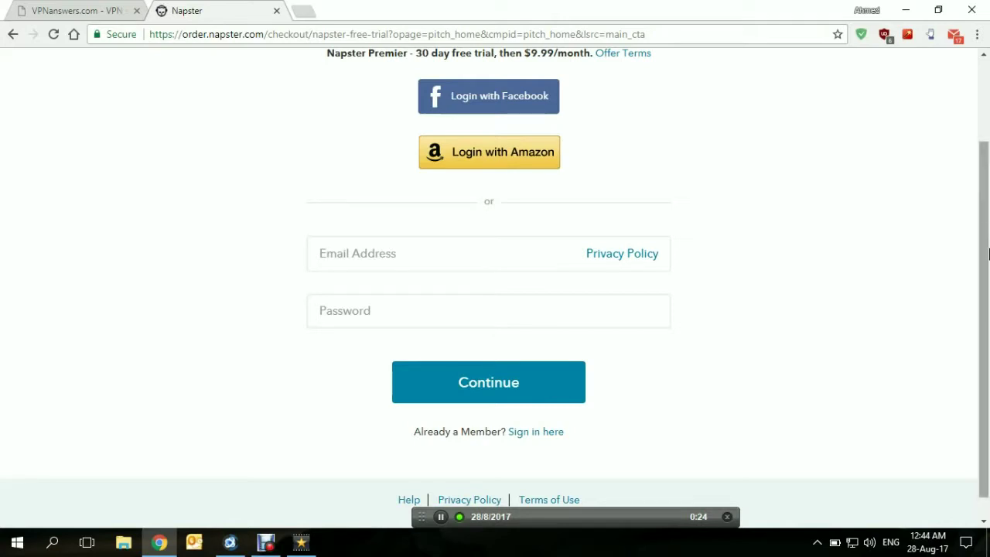
pyautogui.click(985, 83)
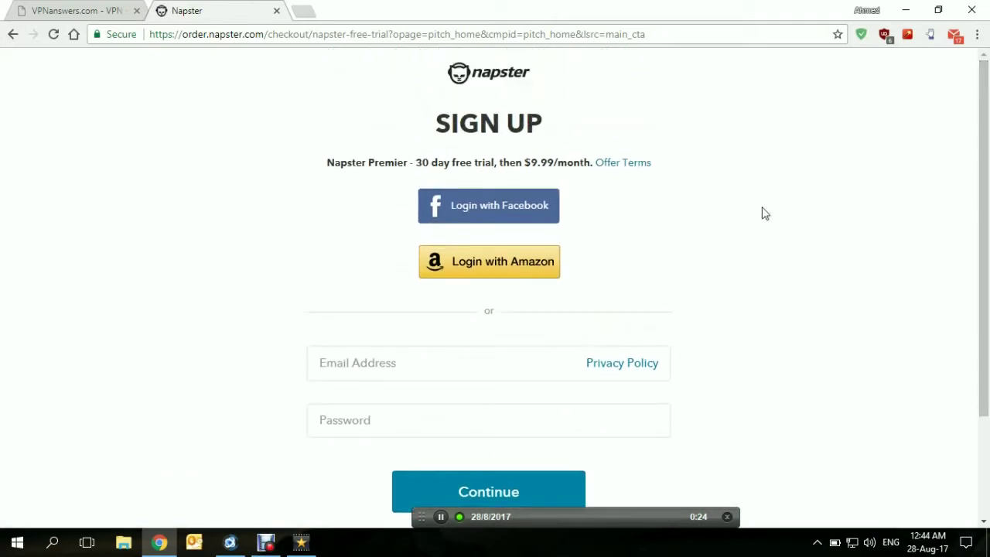